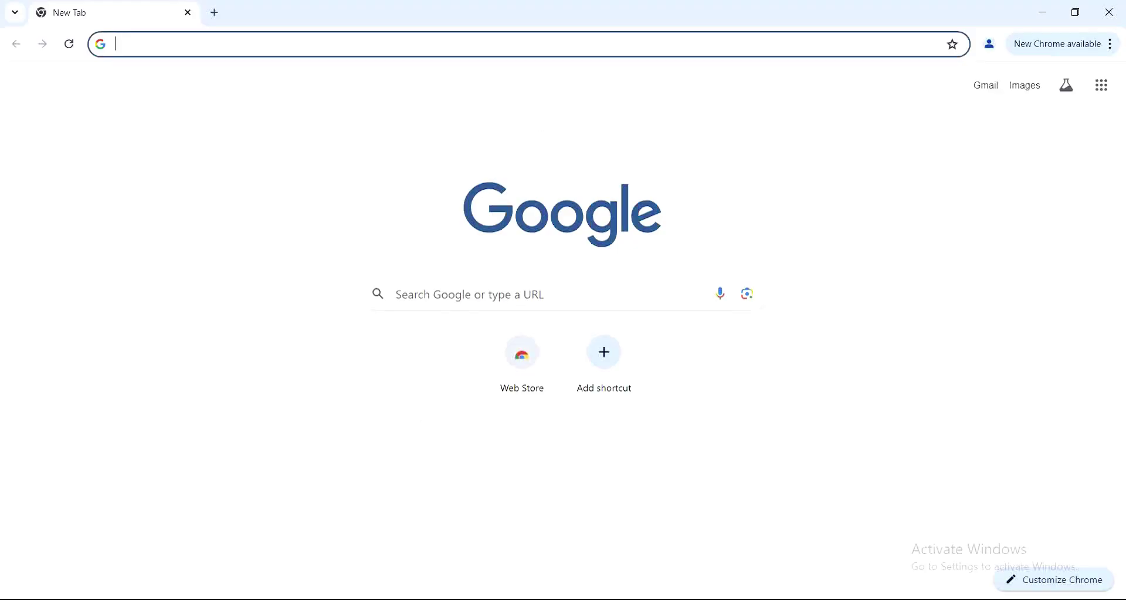
Search Google for 'osm export' to list the OpenStreetMap Export page first.
{"action": "left_click", "coordinate": [396, 204]}
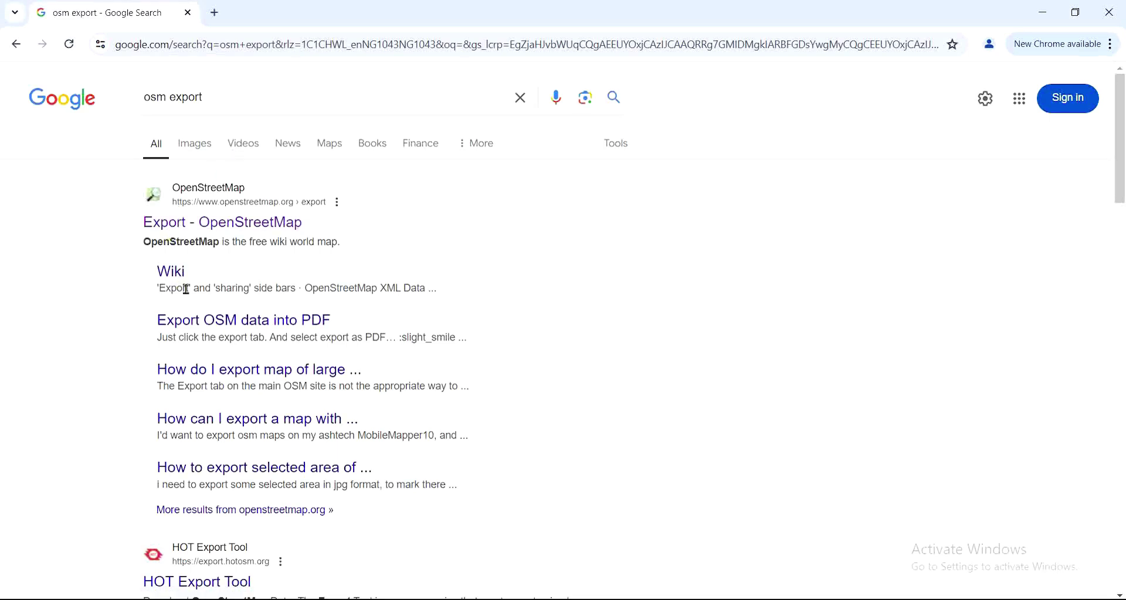
Go to the OpenStreetMap Export page and search for 'lagos nigeria'.
{"action": "left_click", "coordinate": [192, 234]}
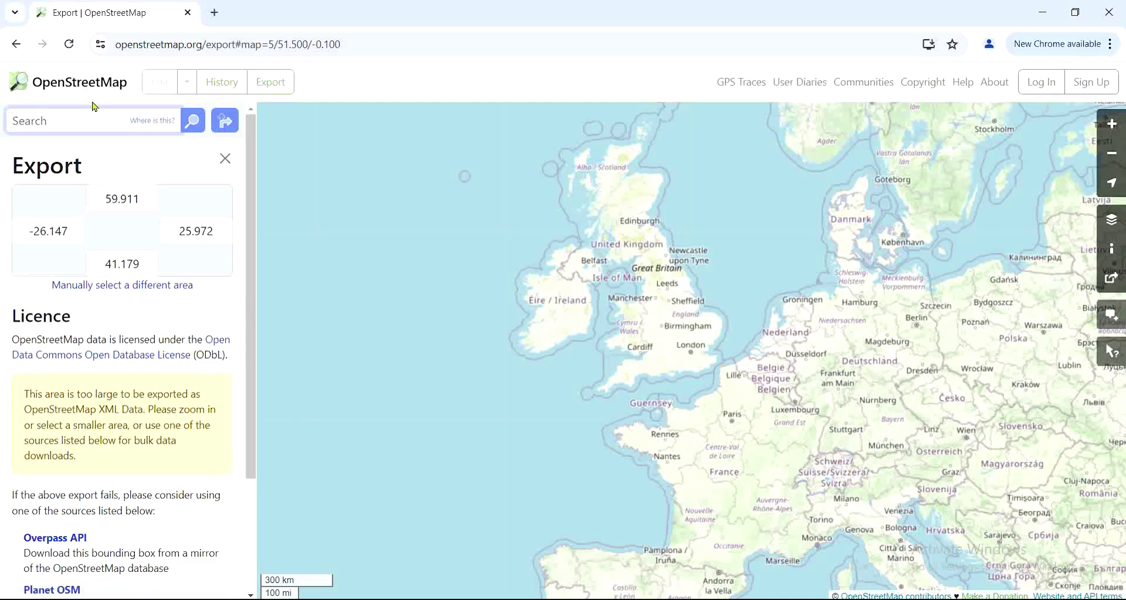
{"action": "left_click", "coordinate": [39, 120]}
{"action": "type", "text": "lagos n"}
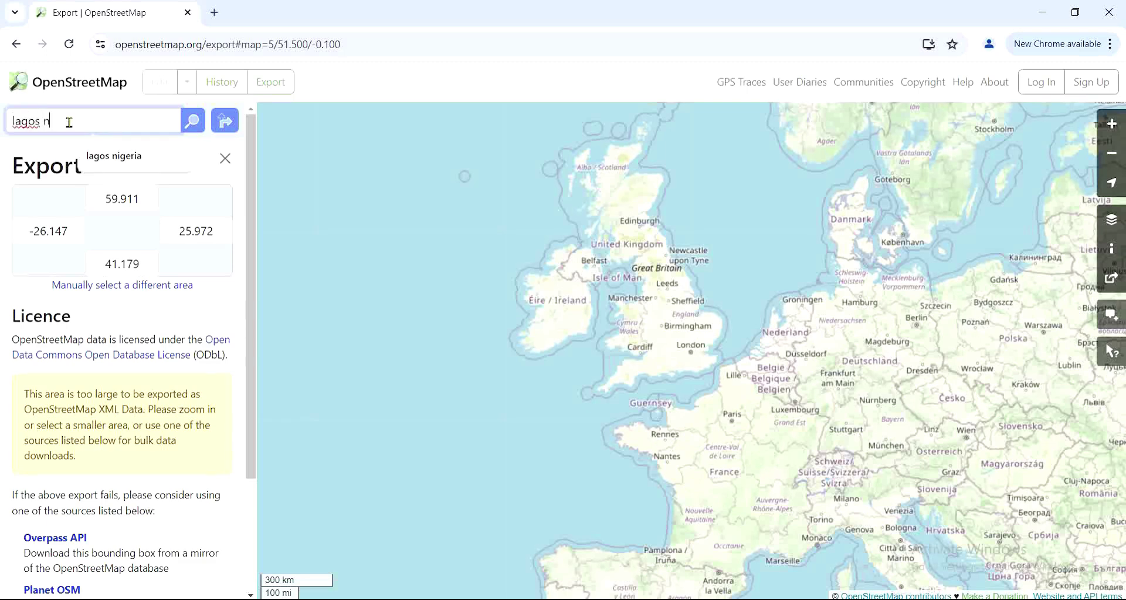
{"action": "type", "text": "igeria"}
{"action": "key", "text": "Return"}
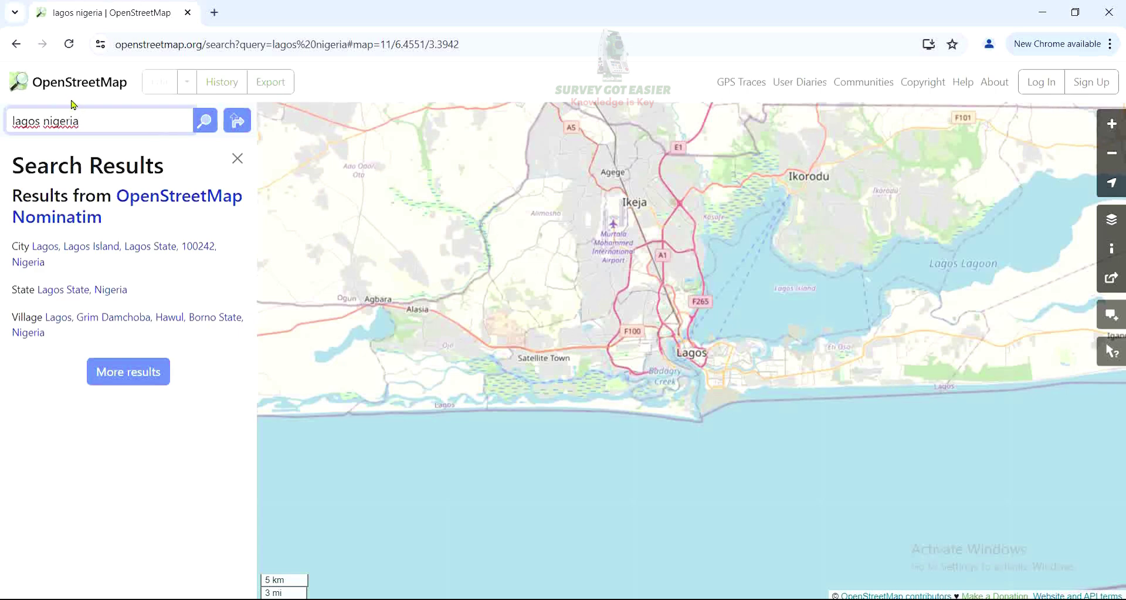
Replace the 'lagos nigeria' search text with 'agege' and run the search.
{"action": "left_click", "coordinate": [101, 127]}
{"action": "left_click_drag", "start_coordinate": [100, 127], "coordinate": [3, 113]}
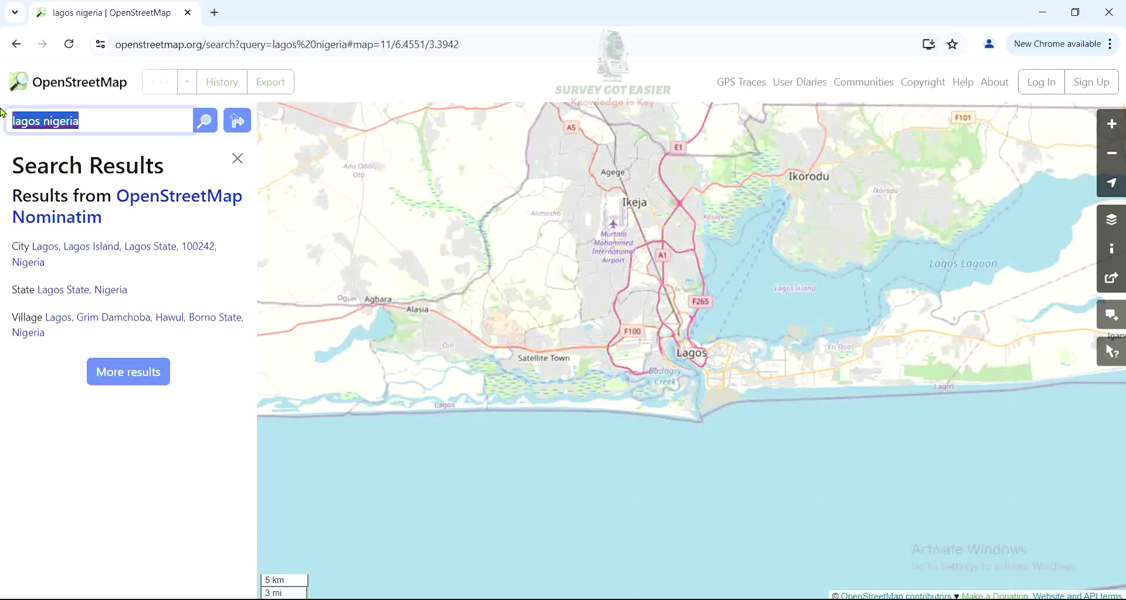
{"action": "type", "text": "agege"}
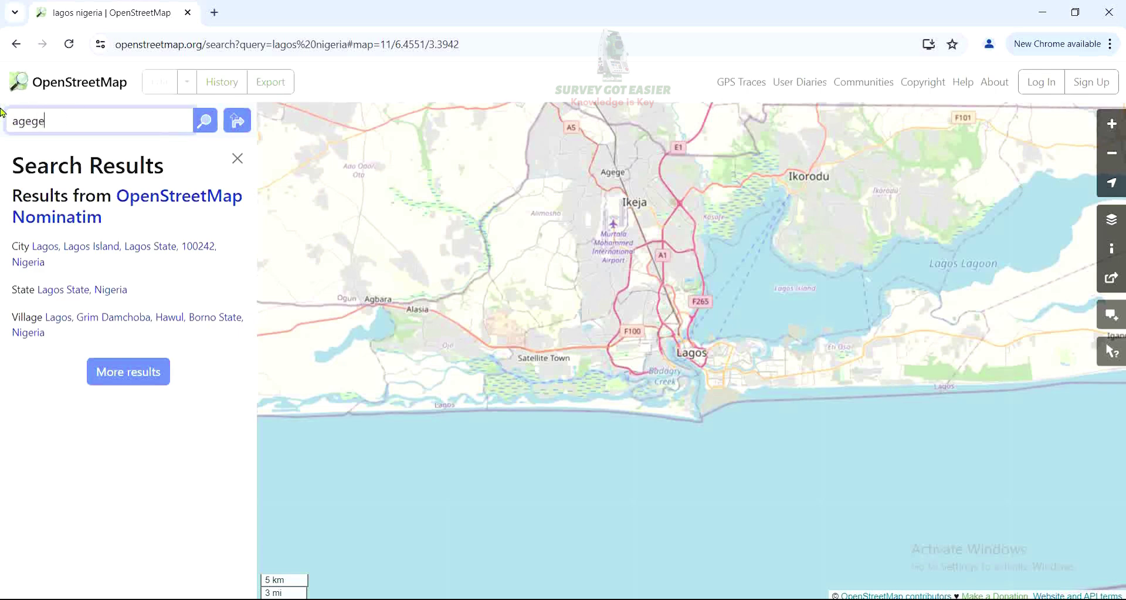
{"action": "key", "text": "Return"}
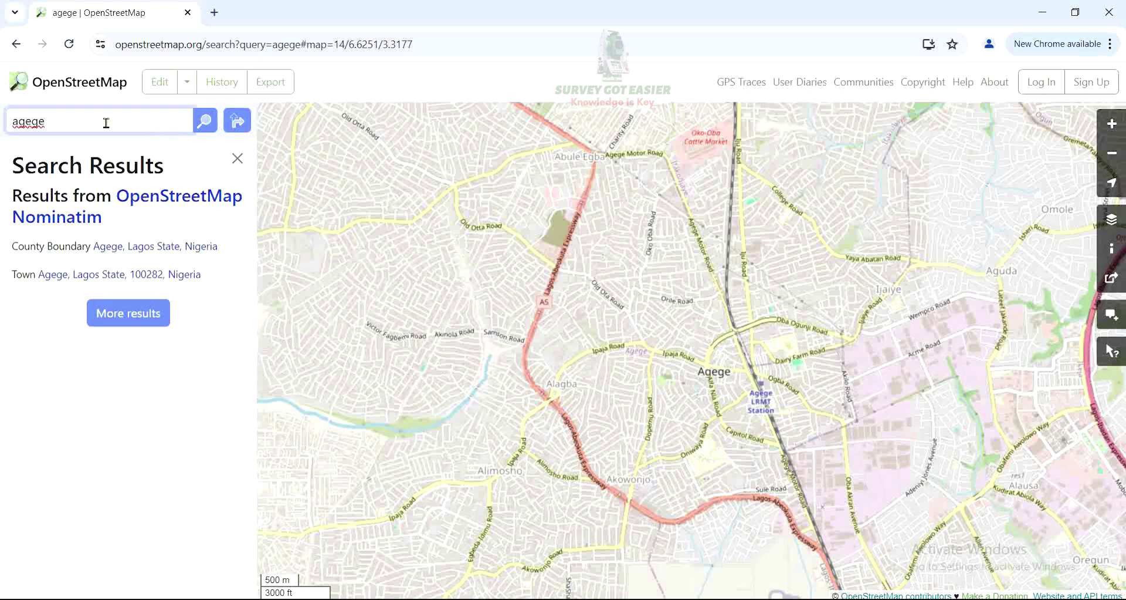
Start directions from Agege with the start point moved to 6.6158, 3.3210 near Capitol Road.
{"action": "left_click", "coordinate": [236, 121]}
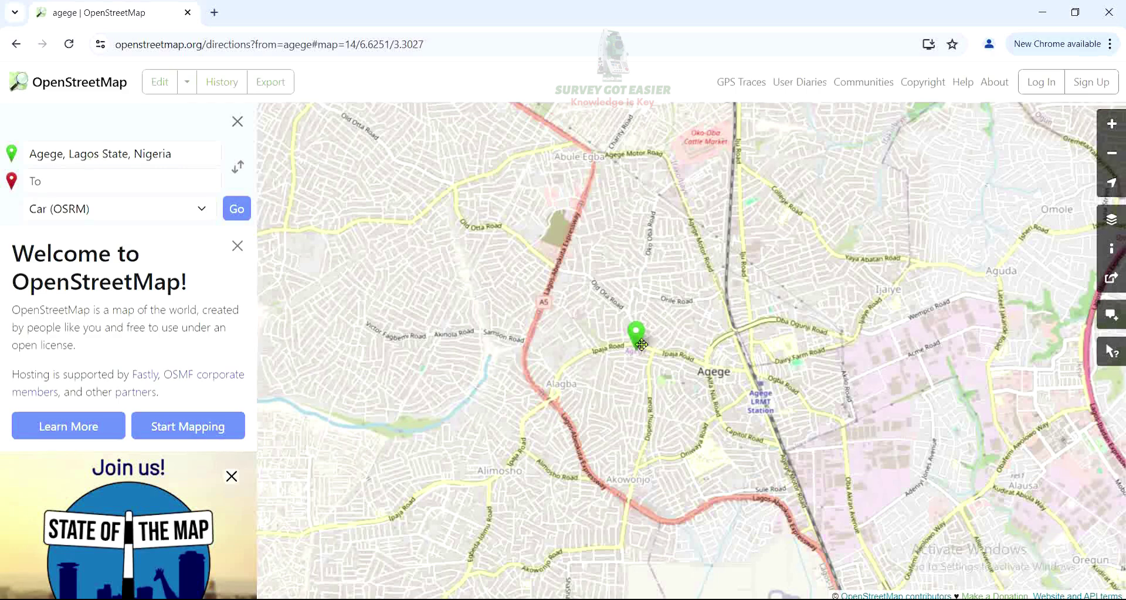
{"action": "mouse_move", "coordinate": [640, 343]}
{"action": "left_mouse_down"}
{"action": "mouse_move", "coordinate": [636, 365]}
{"action": "mouse_move", "coordinate": [578, 372]}
{"action": "mouse_move", "coordinate": [664, 345]}
{"action": "mouse_move", "coordinate": [672, 411]}
{"action": "mouse_move", "coordinate": [701, 314]}
{"action": "mouse_move", "coordinate": [649, 391]}
{"action": "mouse_move", "coordinate": [697, 376]}
{"action": "mouse_move", "coordinate": [673, 426]}
{"action": "mouse_move", "coordinate": [692, 277]}
{"action": "mouse_move", "coordinate": [636, 364]}
{"action": "mouse_move", "coordinate": [677, 364]}
{"action": "mouse_move", "coordinate": [636, 324]}
{"action": "left_mouse_up"}
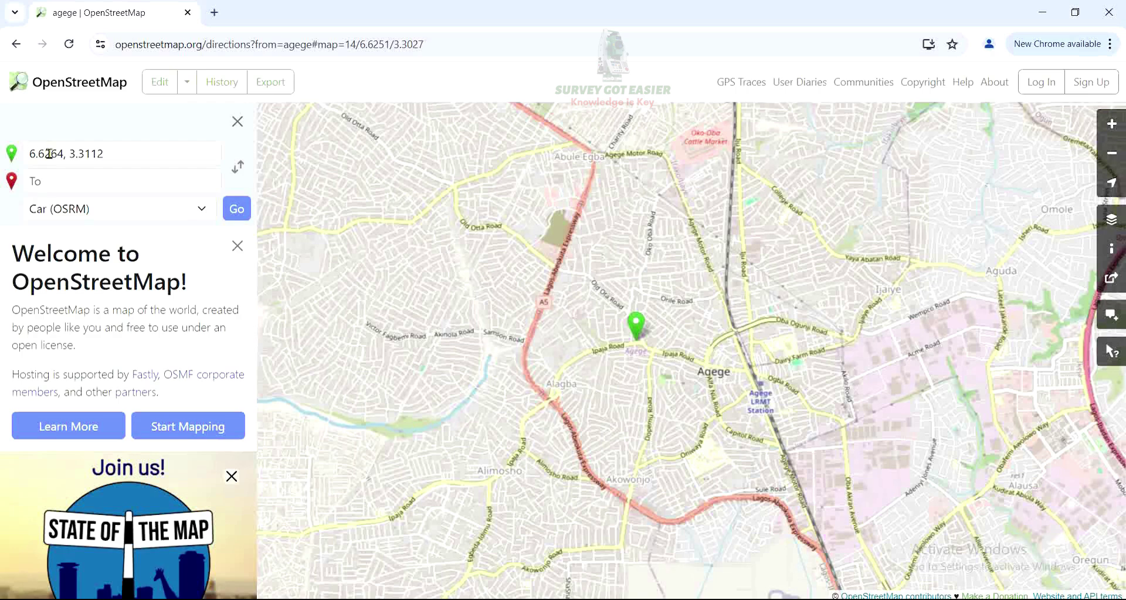
{"action": "left_click", "coordinate": [88, 178]}
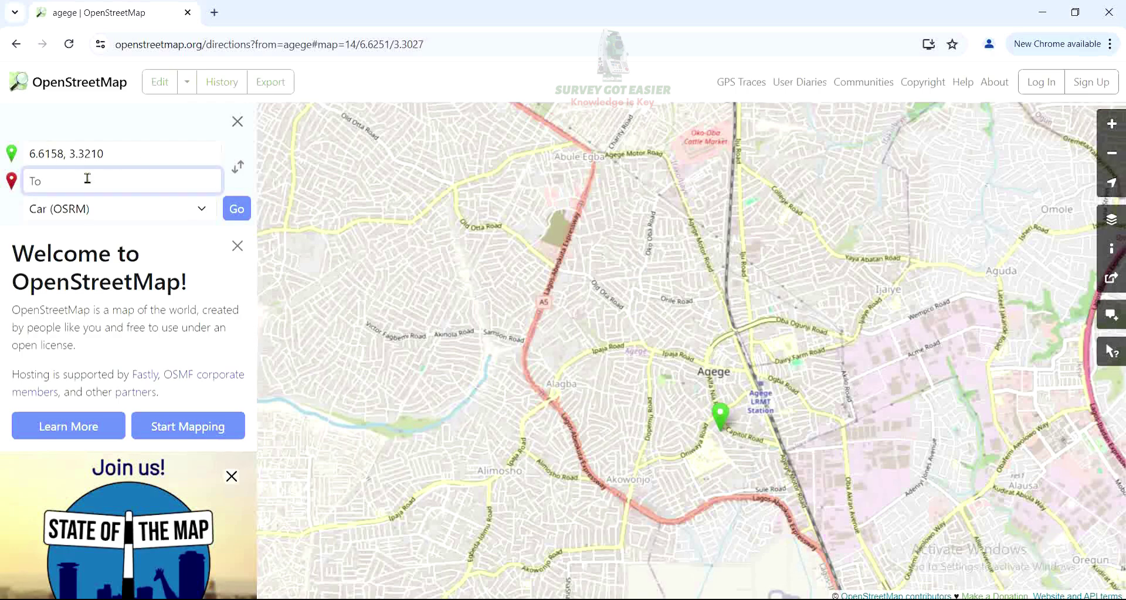
Zoom the map in and back out one level, then try Show My Location.
{"action": "left_click", "coordinate": [1112, 125]}
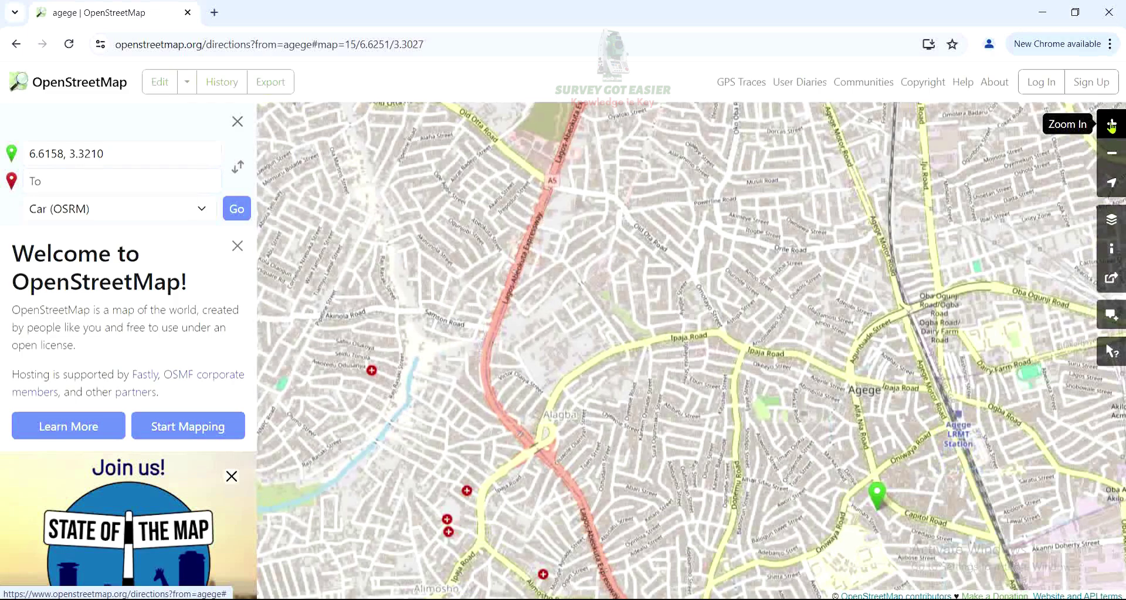
{"action": "left_click", "coordinate": [1112, 155]}
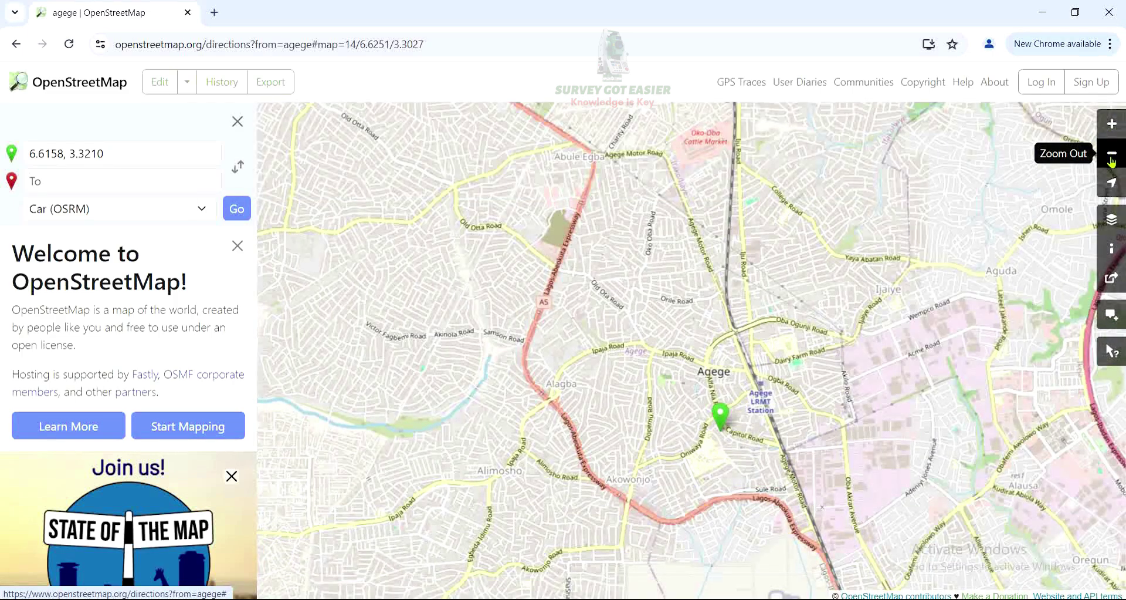
{"action": "left_click", "coordinate": [1113, 187]}
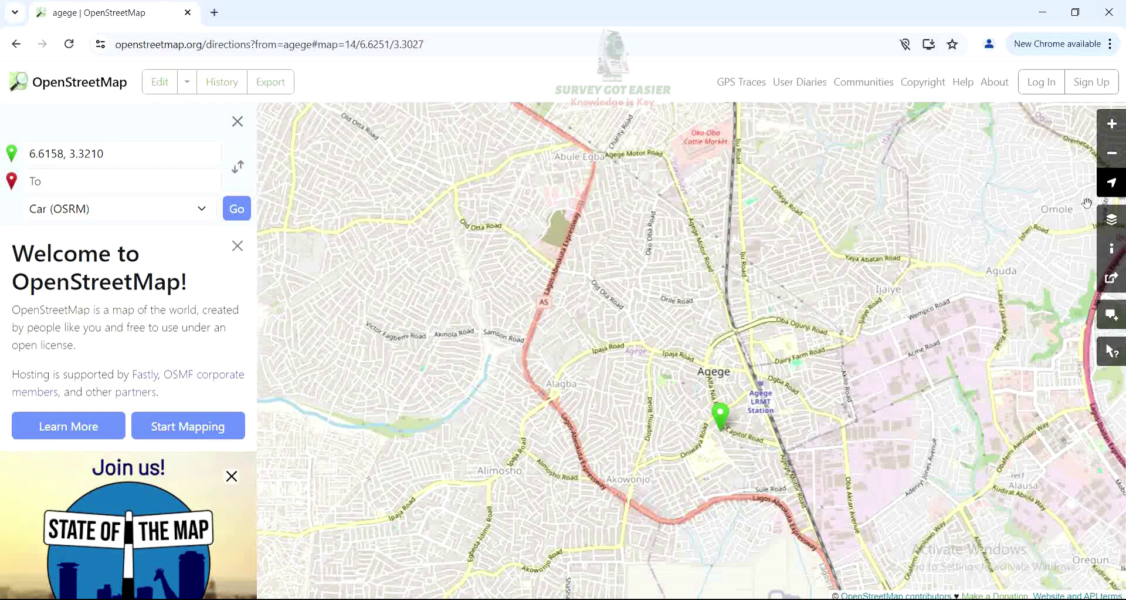
Try the Cycle Map, Transport Map and Tracestrack Topo layers, then switch back to Standard.
{"action": "left_click", "coordinate": [1109, 221]}
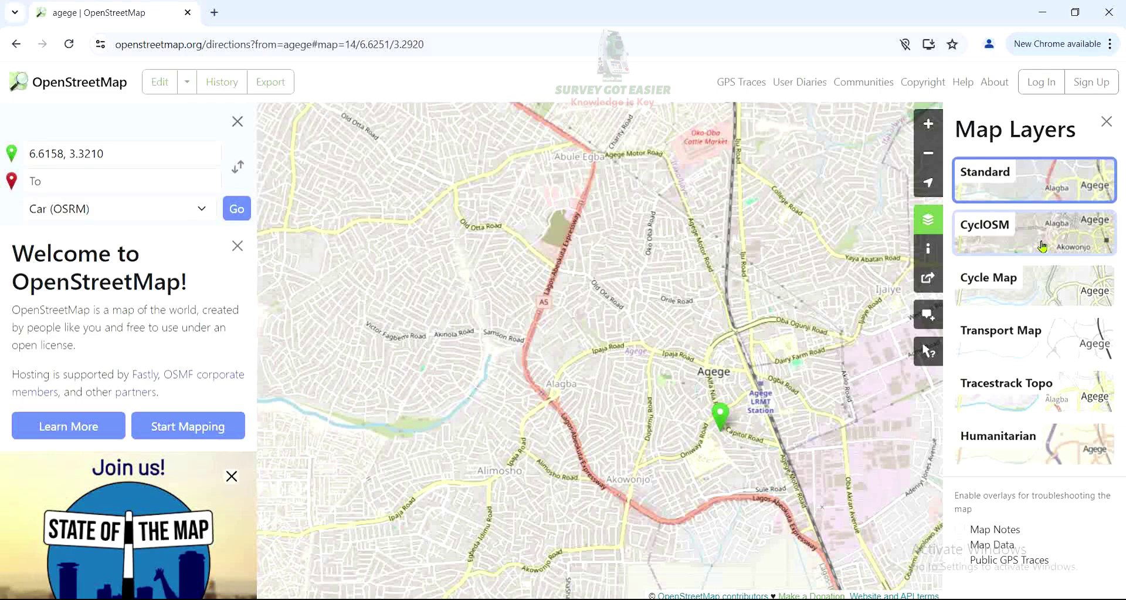
{"action": "left_click", "coordinate": [1050, 282]}
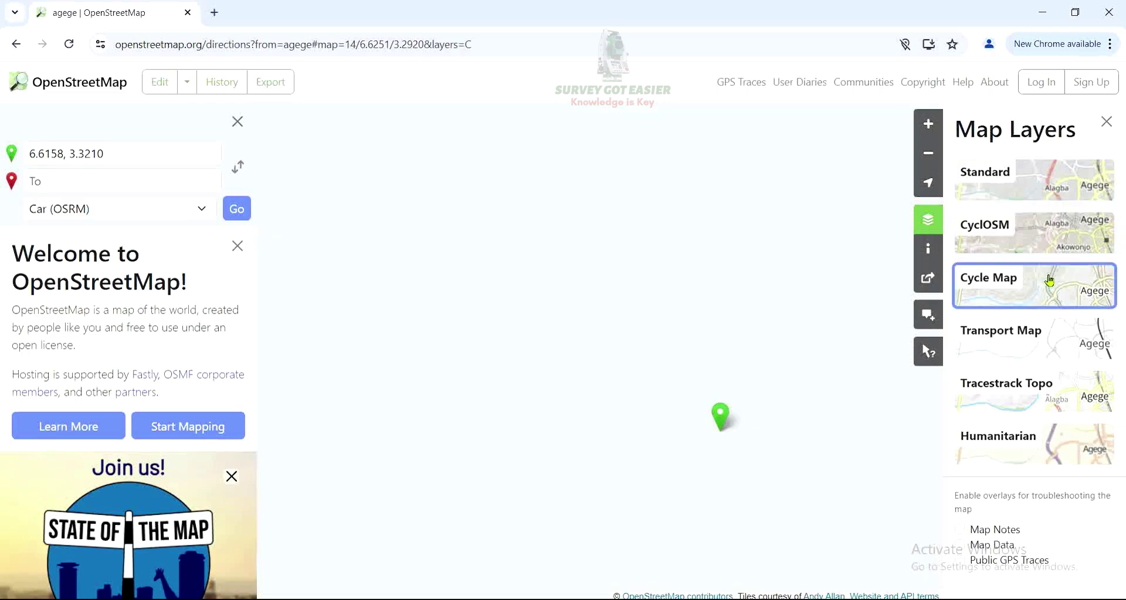
{"action": "left_click", "coordinate": [1014, 352]}
{"action": "left_click", "coordinate": [1069, 390]}
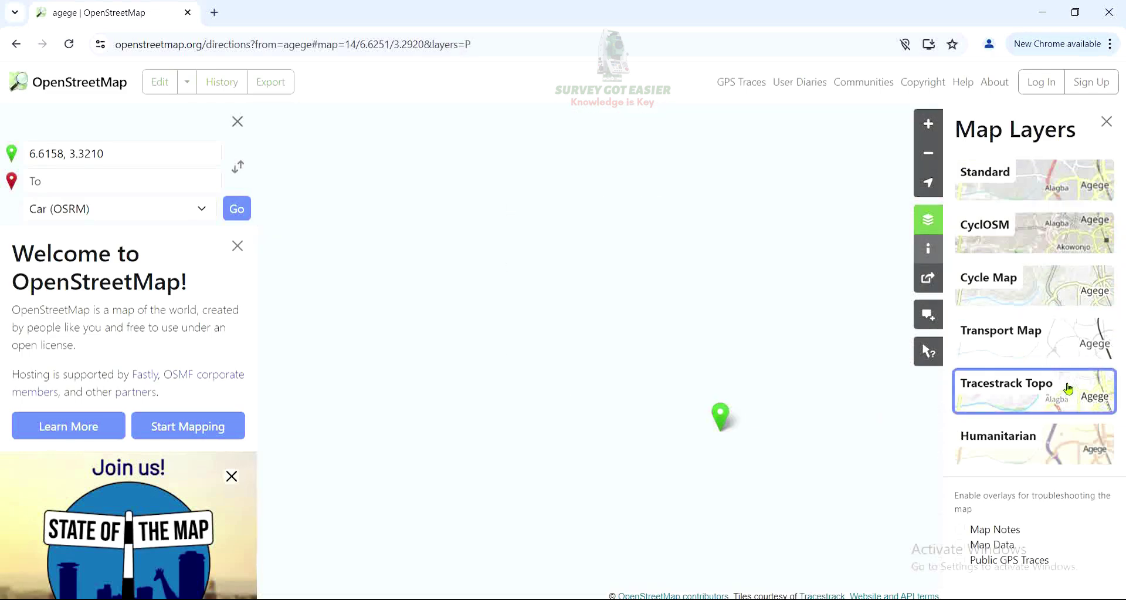
{"action": "left_click", "coordinate": [1032, 187]}
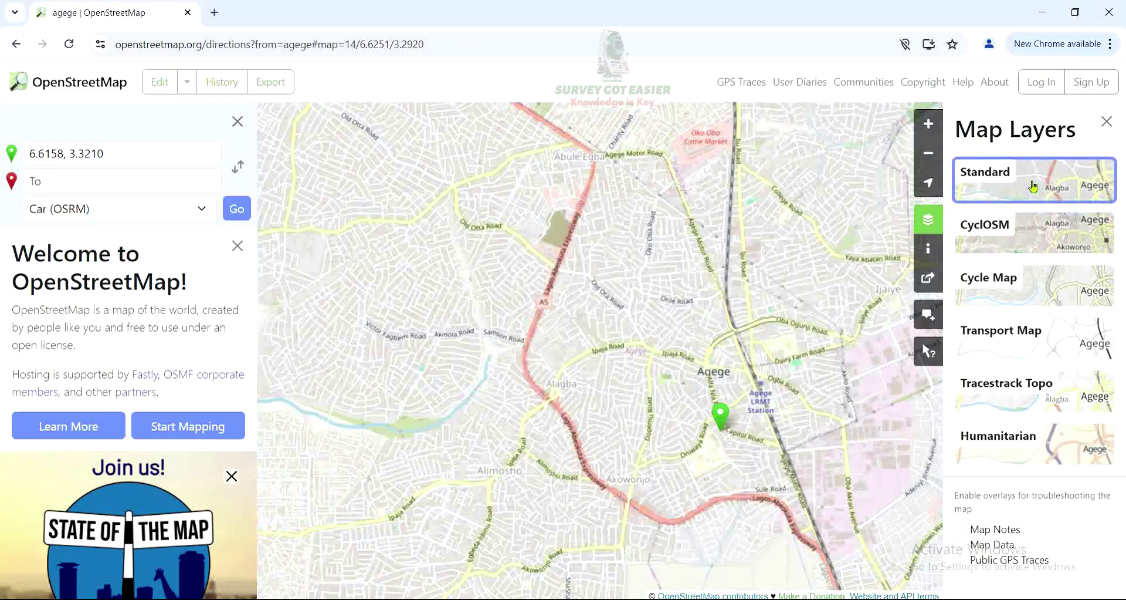
Show the Map Key legend and scroll through its road, railway and land-use symbols.
{"action": "left_click", "coordinate": [938, 255]}
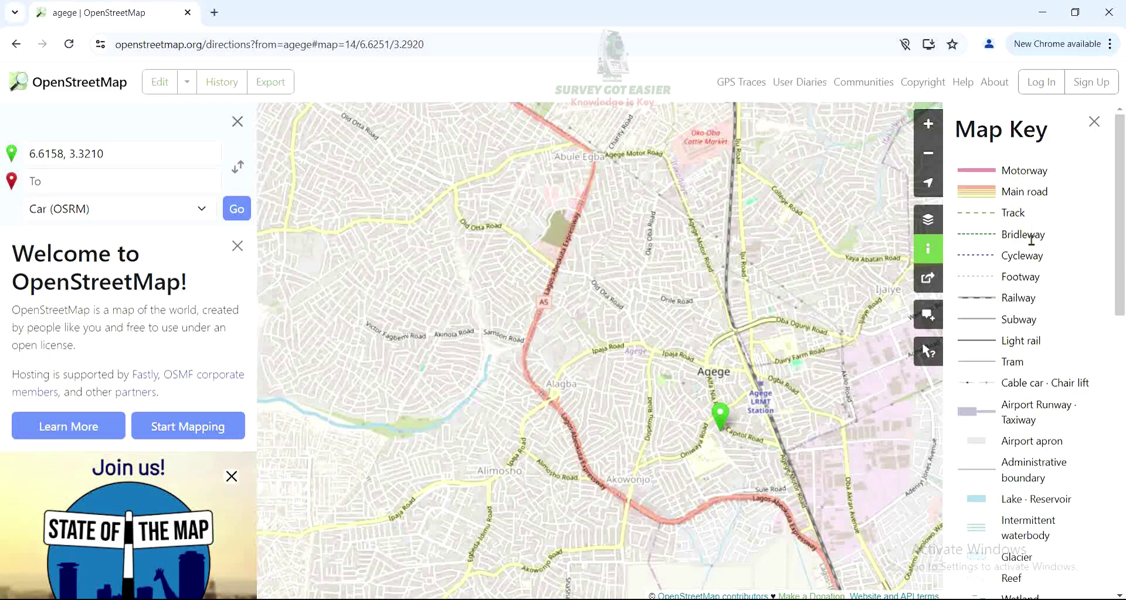
{"action": "mouse_move", "coordinate": [1122, 208]}
{"action": "left_mouse_down"}
{"action": "mouse_move", "coordinate": [1116, 492]}
{"action": "mouse_move", "coordinate": [1125, 188]}
{"action": "left_mouse_up"}
View the Share options, then go back to the Export panel for Agege.
{"action": "left_click", "coordinate": [929, 282]}
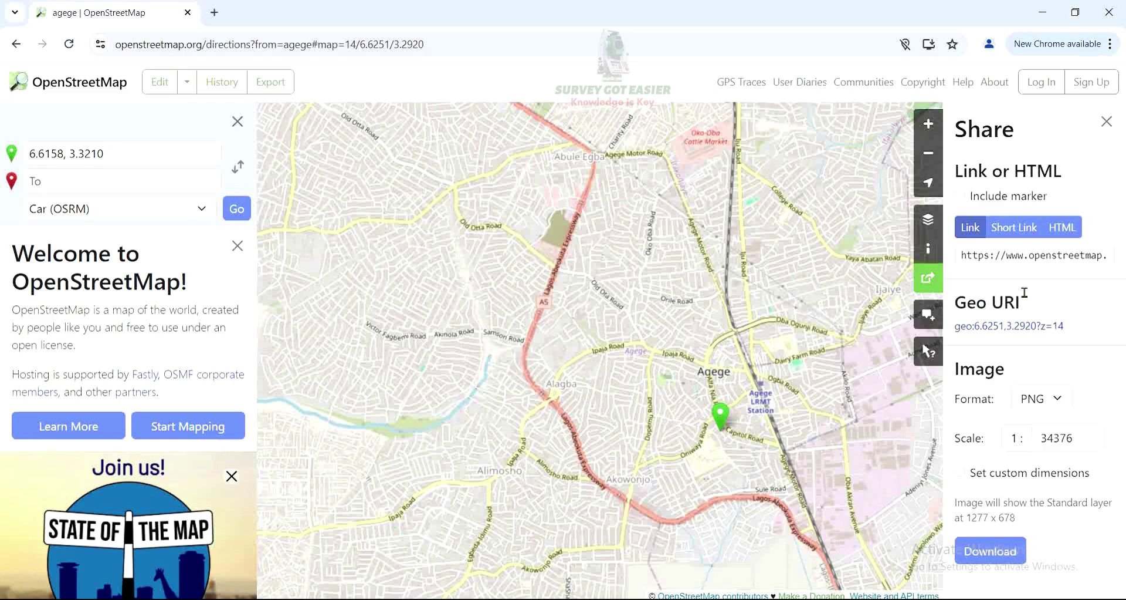
{"action": "key", "text": "alt+Left"}
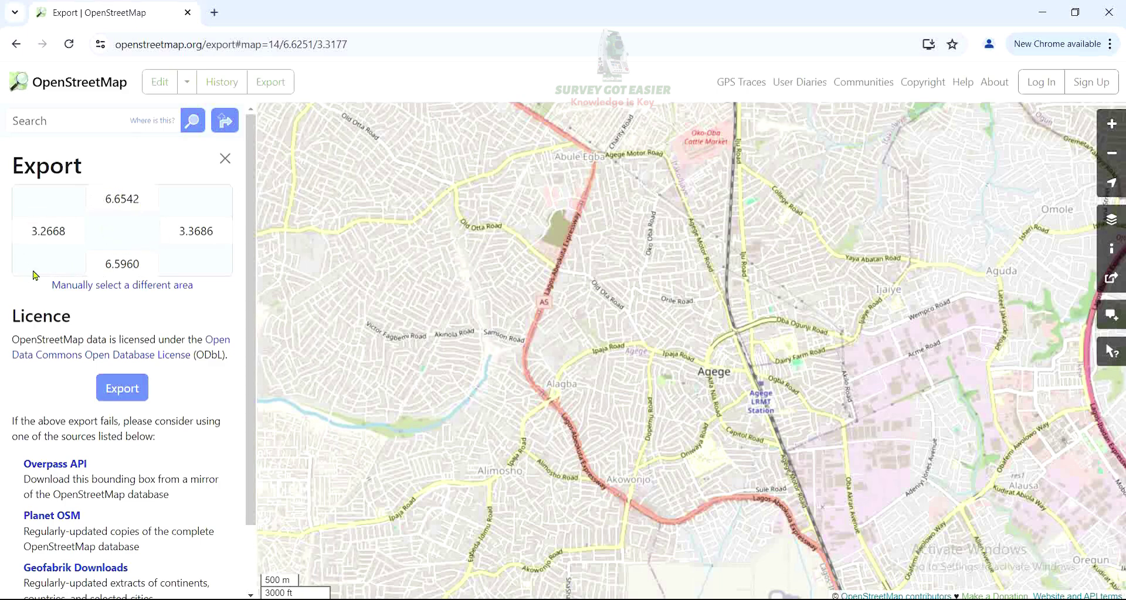
Manually draw the export box to bounds 6.6273, 6.6148, 3.3154 and 3.3310 around central Agege.
{"action": "left_click", "coordinate": [132, 286]}
{"action": "left_click_drag", "start_coordinate": [430, 502], "coordinate": [638, 356]}
{"action": "left_click_drag", "start_coordinate": [952, 355], "coordinate": [856, 440]}
{"action": "left_click_drag", "start_coordinate": [651, 211], "coordinate": [683, 340]}
{"action": "left_click_drag", "start_coordinate": [856, 330], "coordinate": [806, 335]}
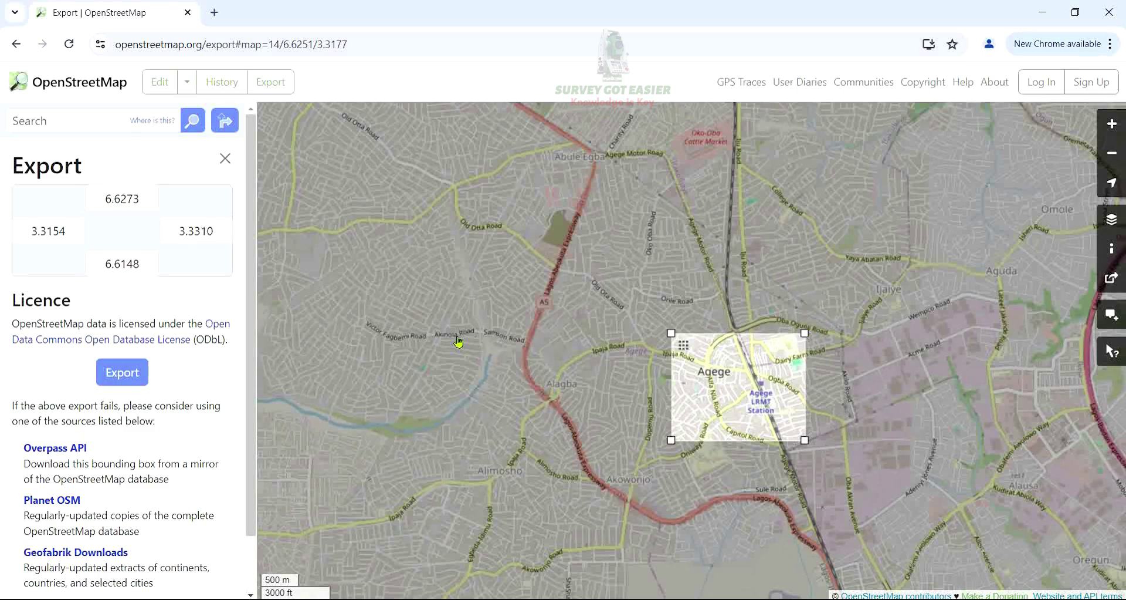
Export the central Agege box as OSM data to map.osm.
{"action": "left_click", "coordinate": [106, 377]}
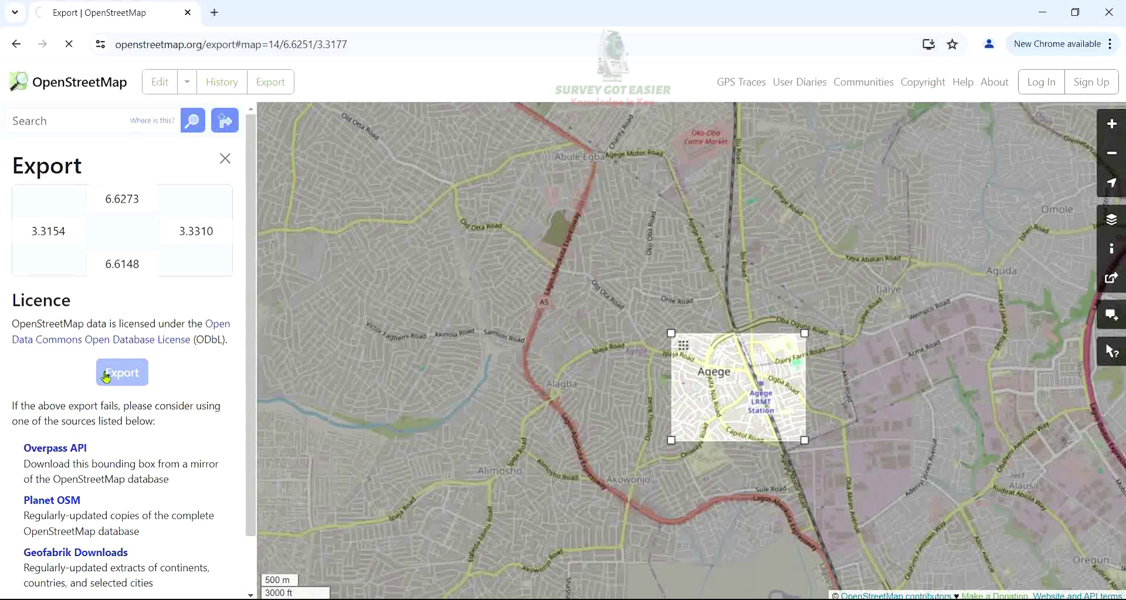